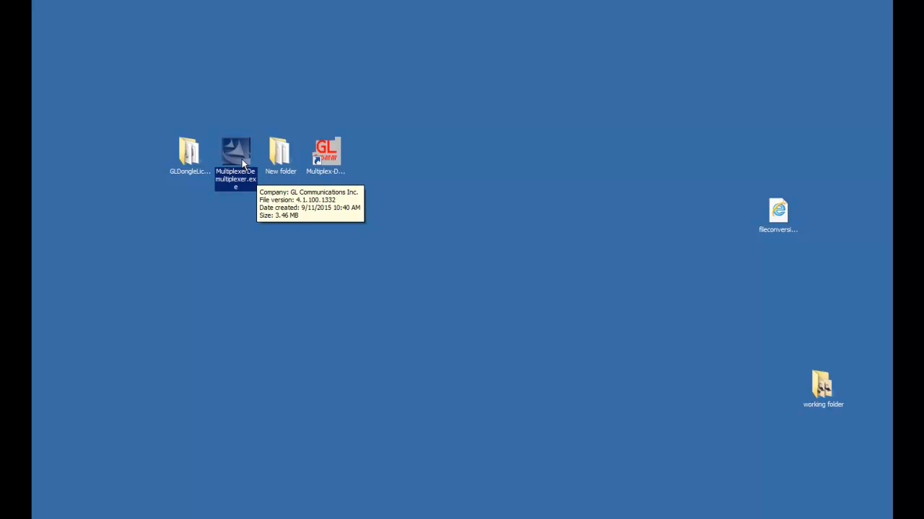
# Open README.TXT in the GLDongleLicInstaller_x86_x64 desktop folder, check the enabled applications, and close the file and folder.
pyautogui.click(189, 172)
pyautogui.doubleClick(188, 157)
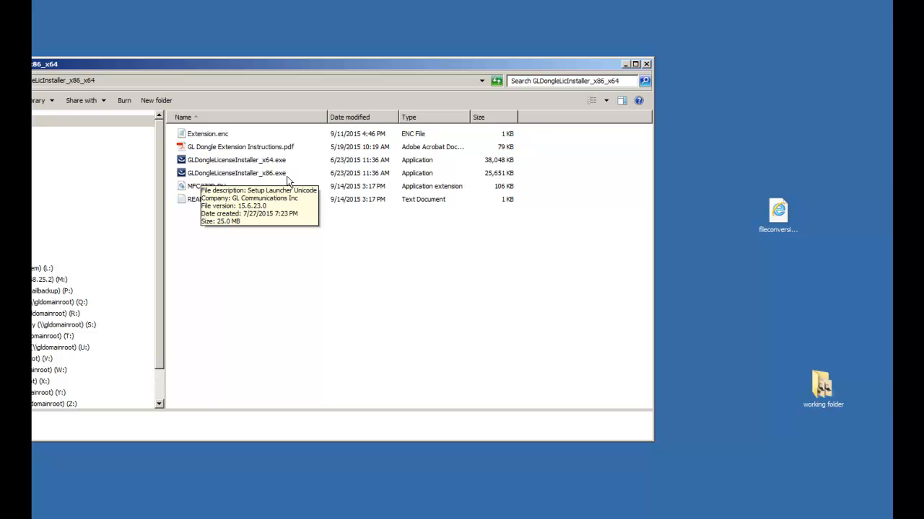
pyautogui.click(192, 204)
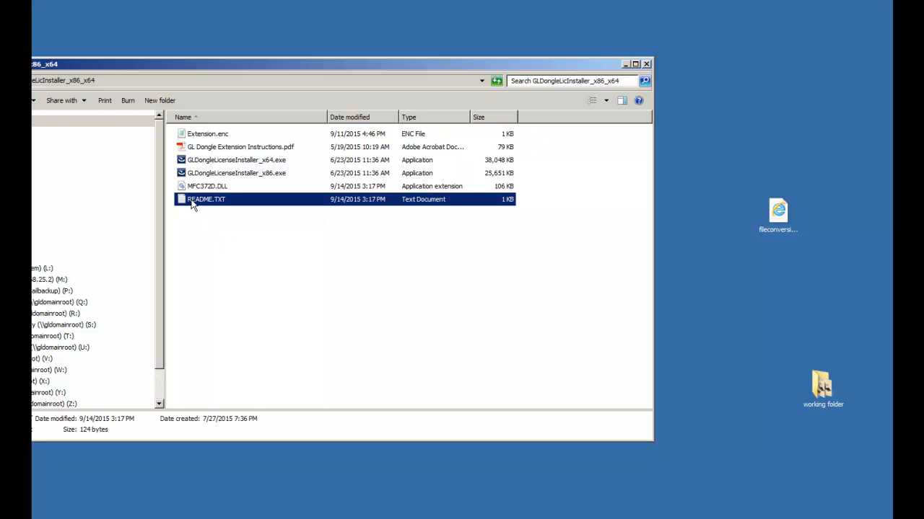
pyautogui.doubleClick(204, 205)
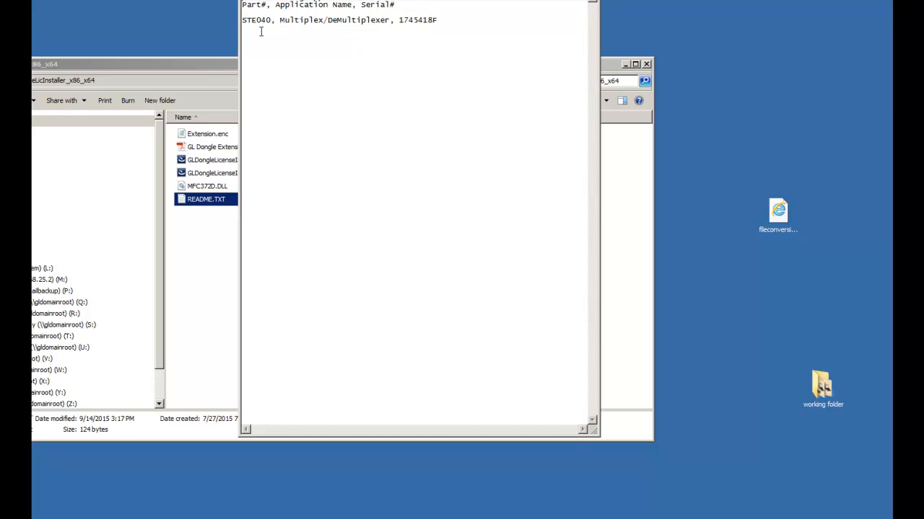
pyautogui.moveTo(473, 0); pyautogui.dragTo(492, 23)
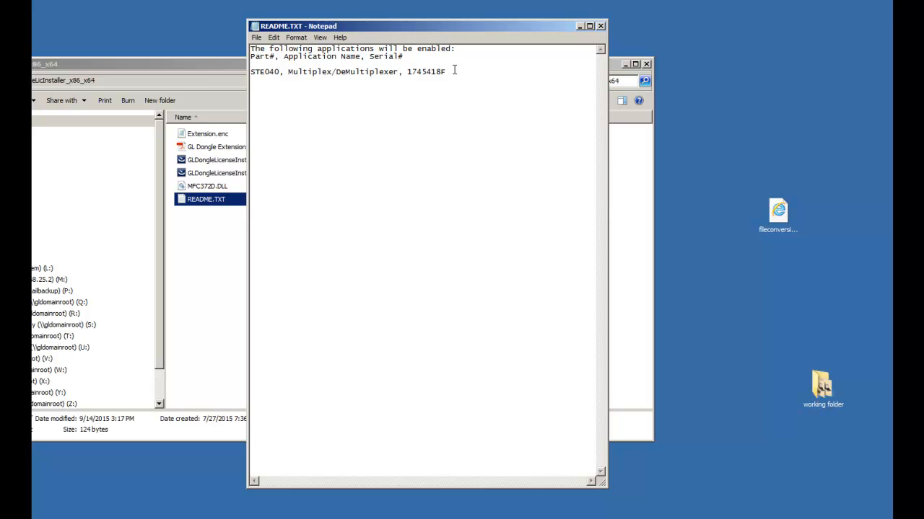
pyautogui.click(601, 26)
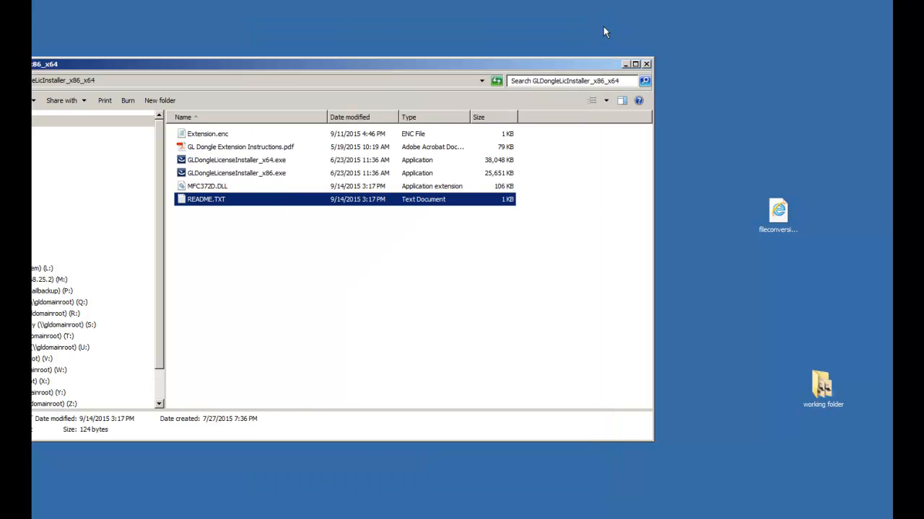
pyautogui.click(646, 64)
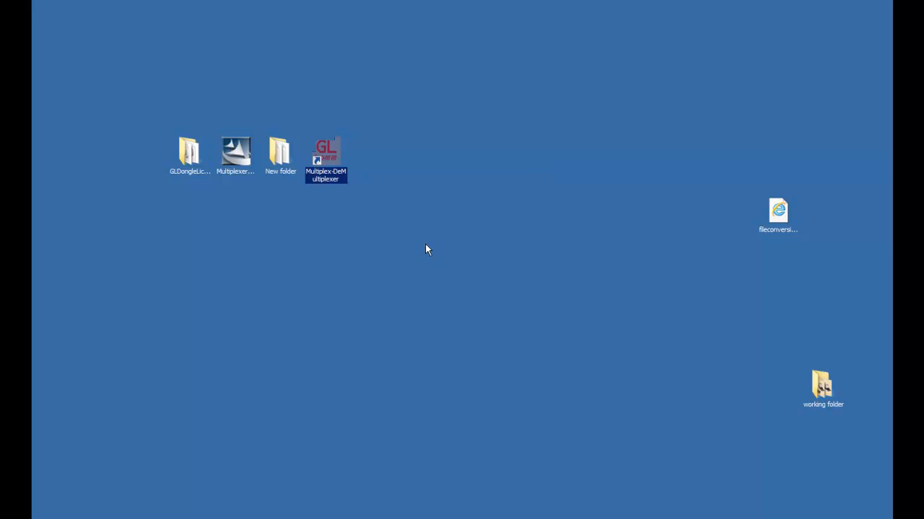
# Launch the Multiplex-DeMultiplexer program from the desktop, reposition its window, and open the Demultiplexing dialog.
pyautogui.doubleClick(335, 157)
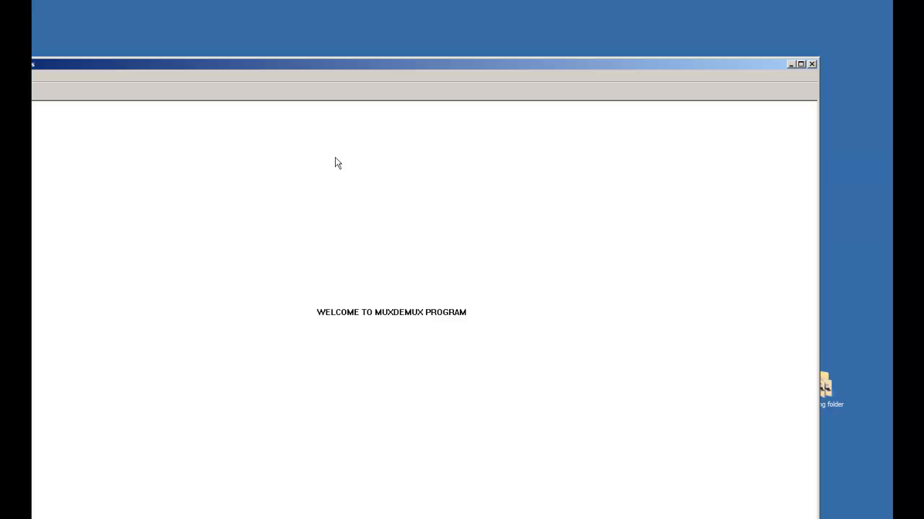
pyautogui.moveTo(394, 63); pyautogui.dragTo(453, 24)
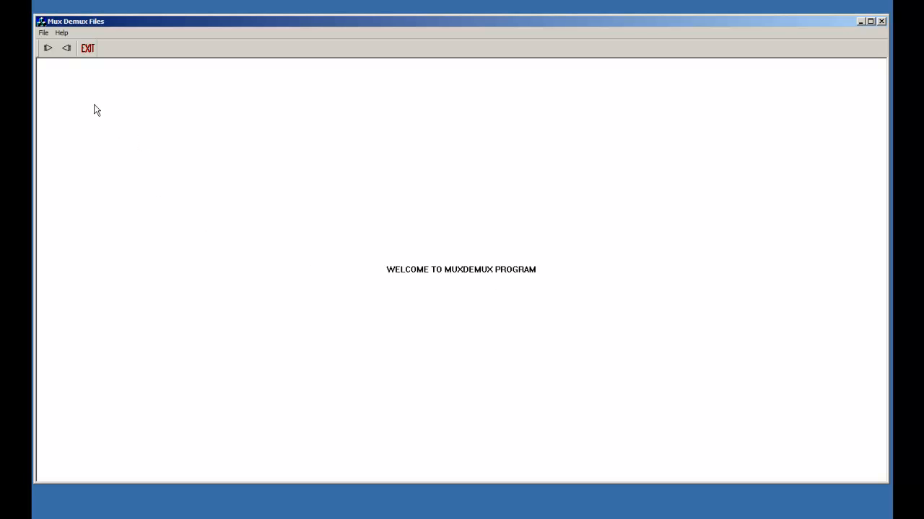
pyautogui.click(46, 49)
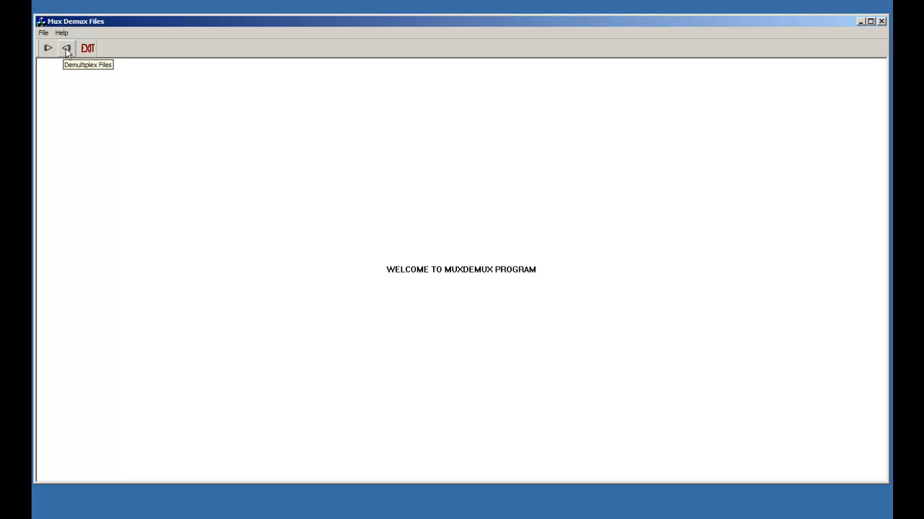
pyautogui.click(66, 49)
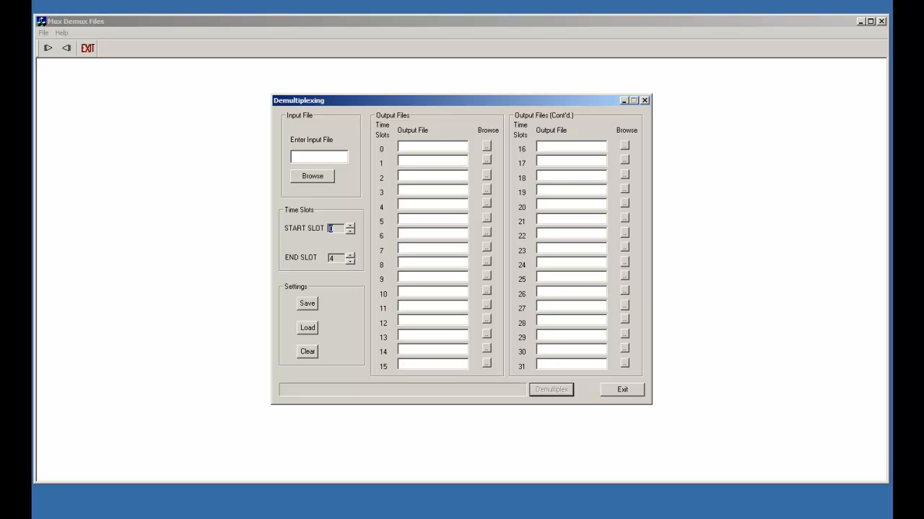
pyautogui.click(101, 2)
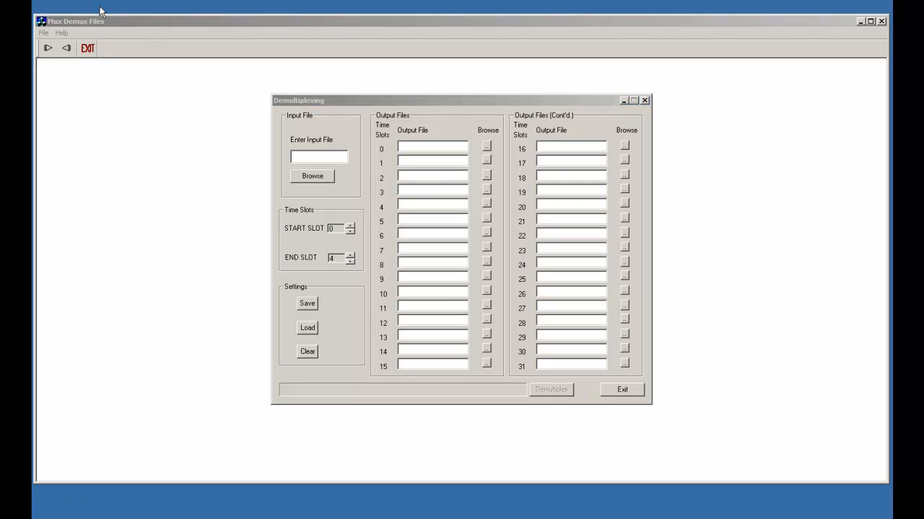
# Choose T1File.pcm from New folder on the Desktop as the demultiplexing input file.
pyautogui.click(319, 178)
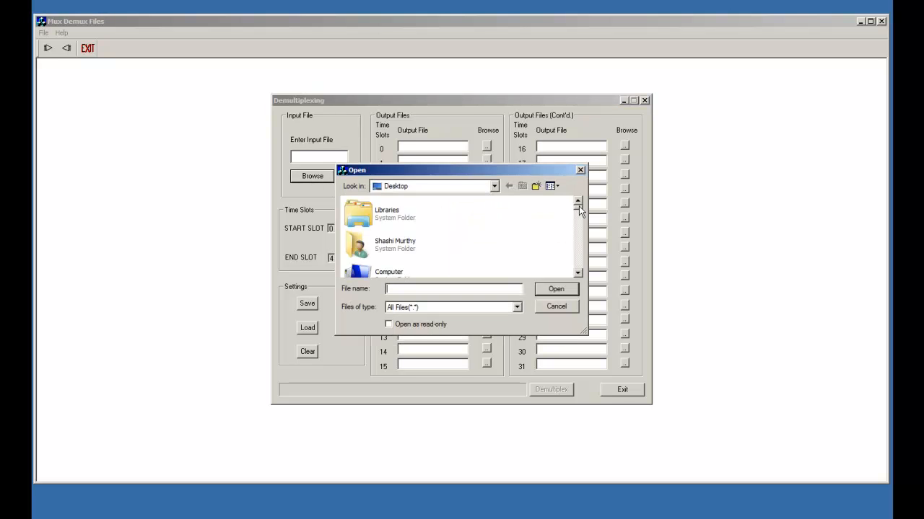
pyautogui.click(578, 236)
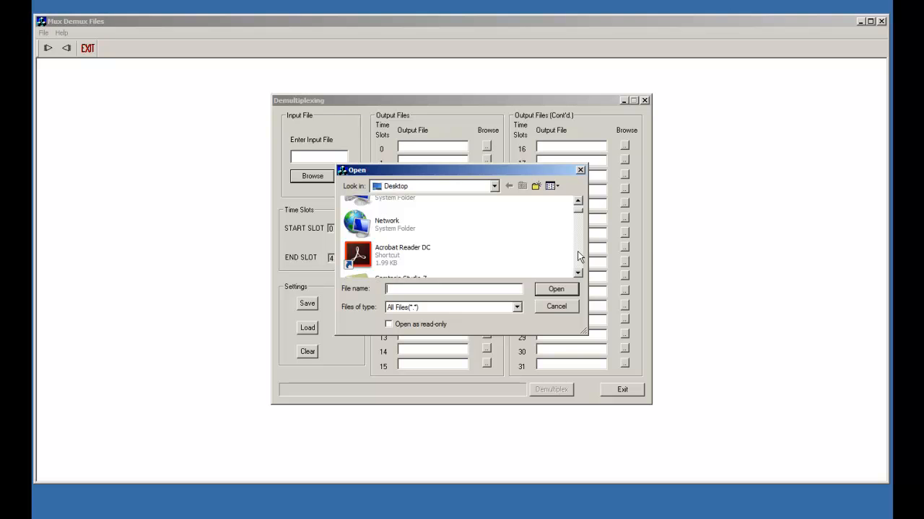
pyautogui.click(578, 255)
pyautogui.click(579, 257)
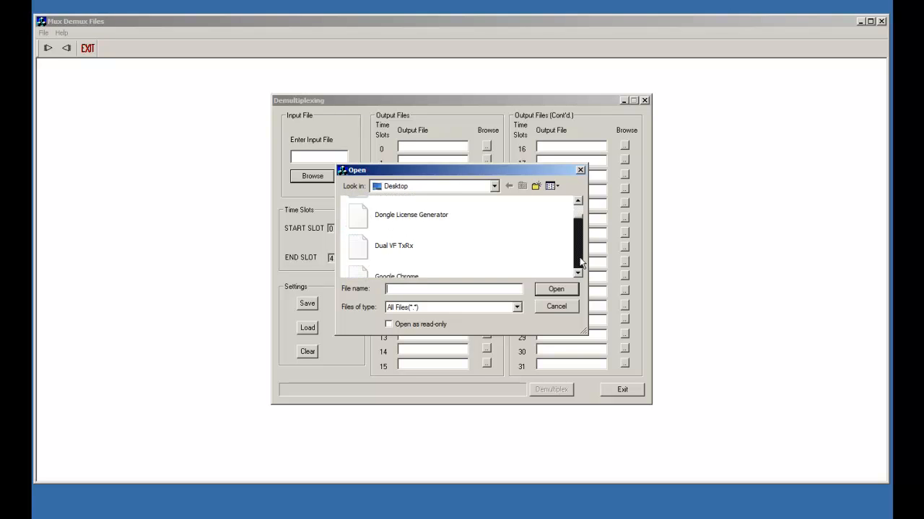
pyautogui.click(579, 262)
pyautogui.click(579, 262)
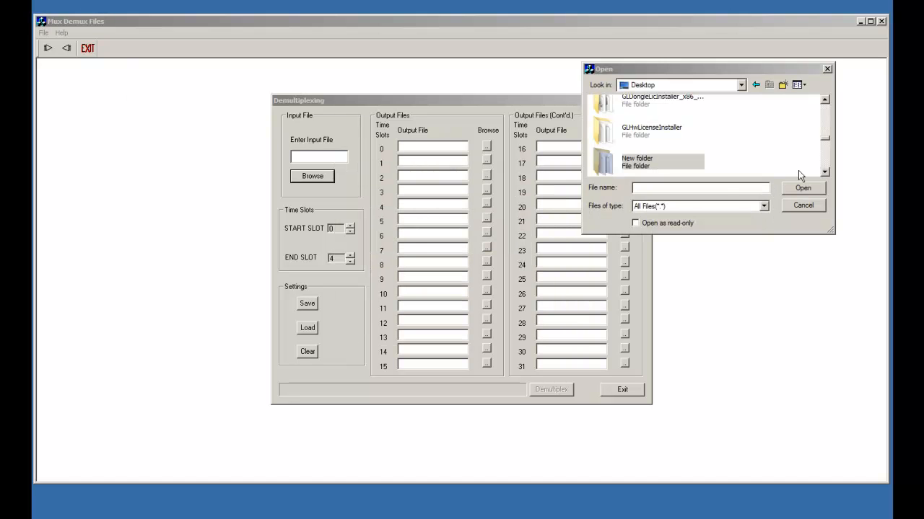
pyautogui.doubleClick(637, 163)
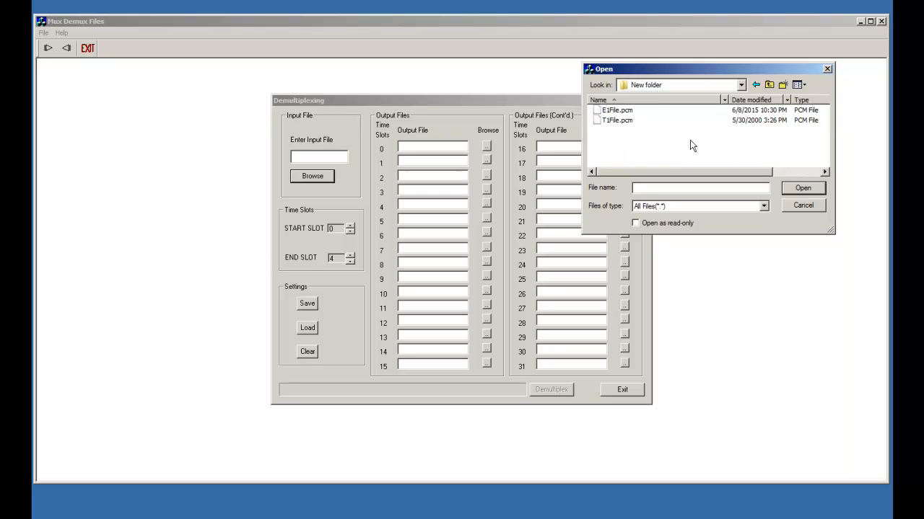
pyautogui.click(619, 122)
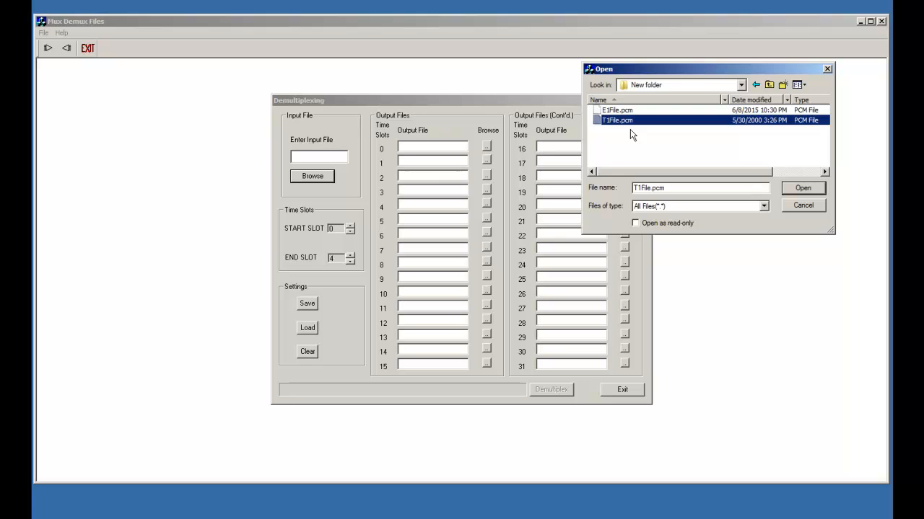
pyautogui.click(798, 187)
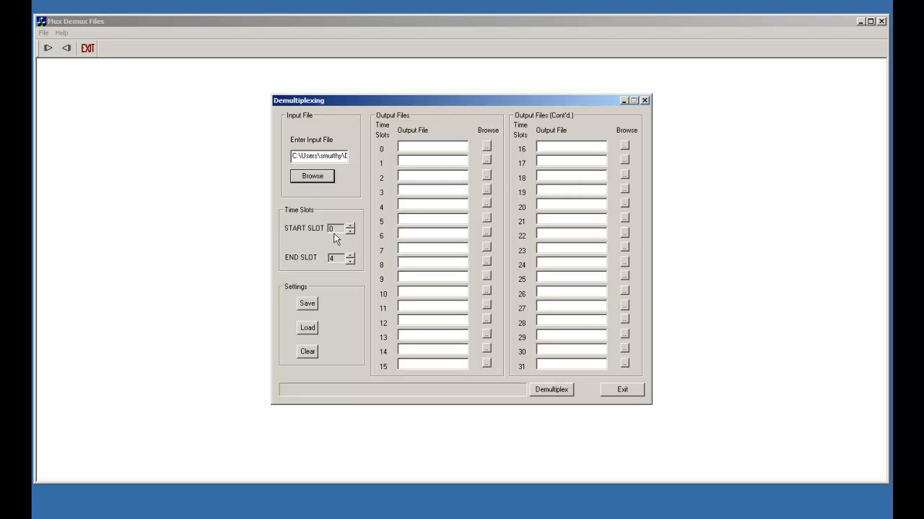
# Set the end time slot to 23 for demultiplexing.
pyautogui.click(349, 256)
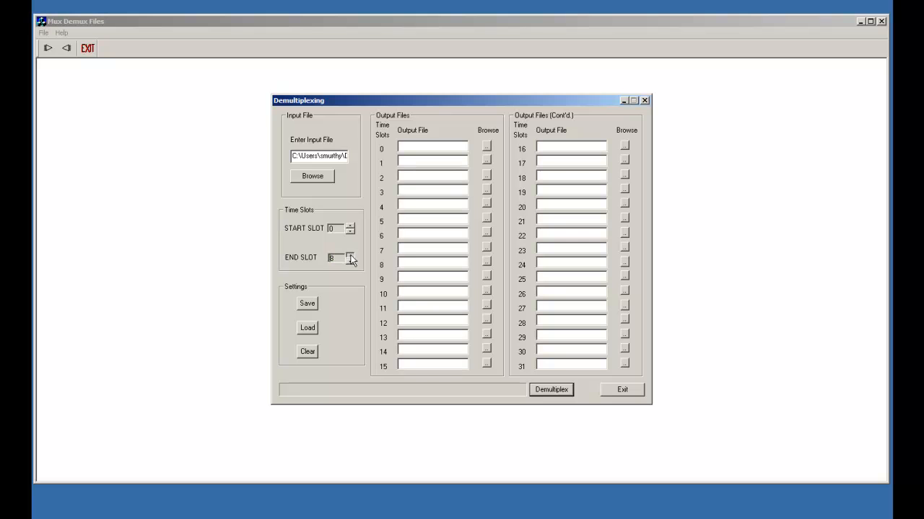
pyautogui.click(349, 256)
pyautogui.click(350, 255)
pyautogui.click(349, 255)
pyautogui.click(350, 255)
pyautogui.click(349, 256)
pyautogui.click(349, 257)
# Demultiplex the input file, accepting the odd number of output files, and review the resulting files in New folder.
pyautogui.click(549, 391)
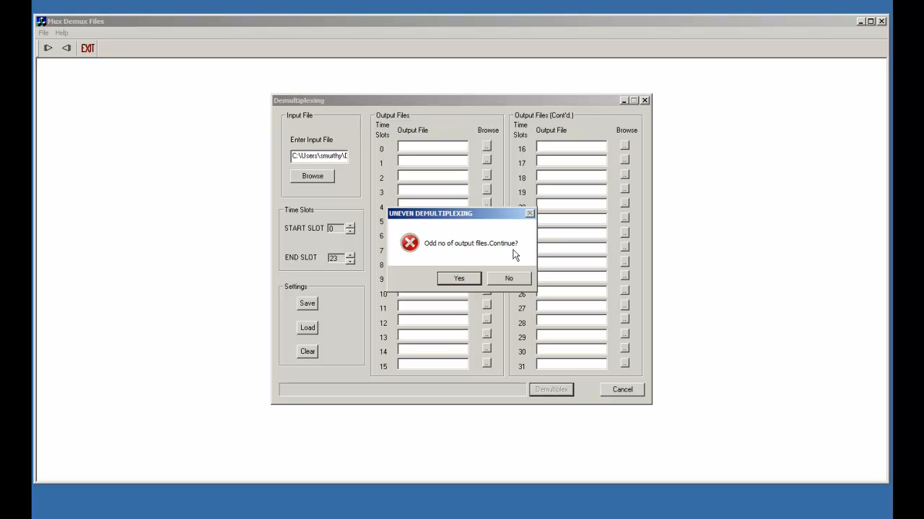
pyautogui.click(460, 279)
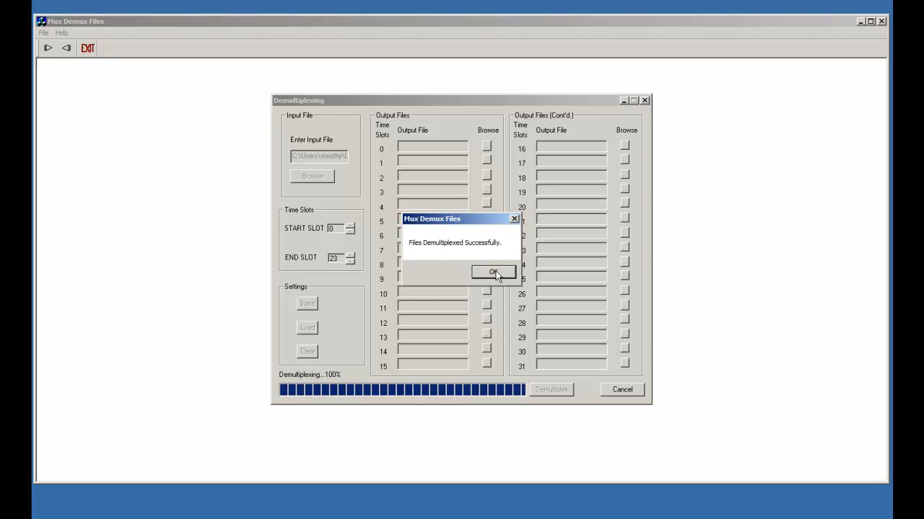
pyautogui.click(494, 274)
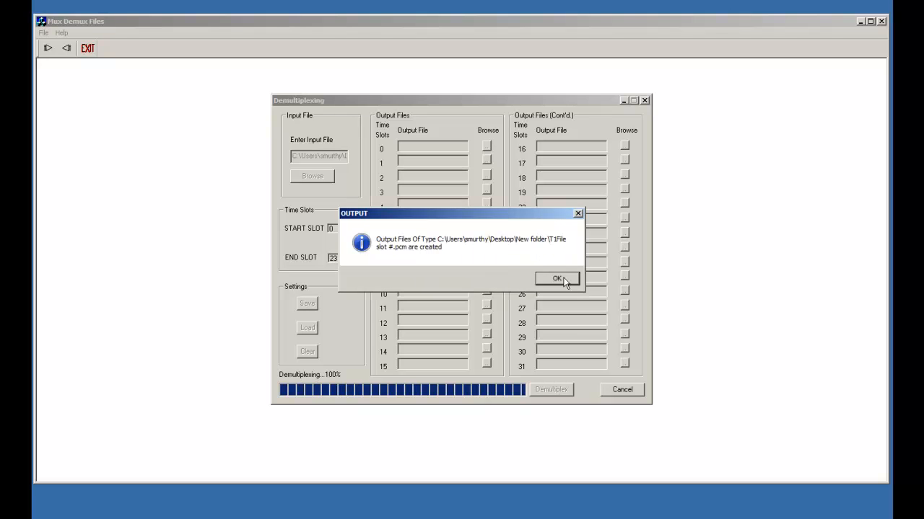
pyautogui.click(565, 282)
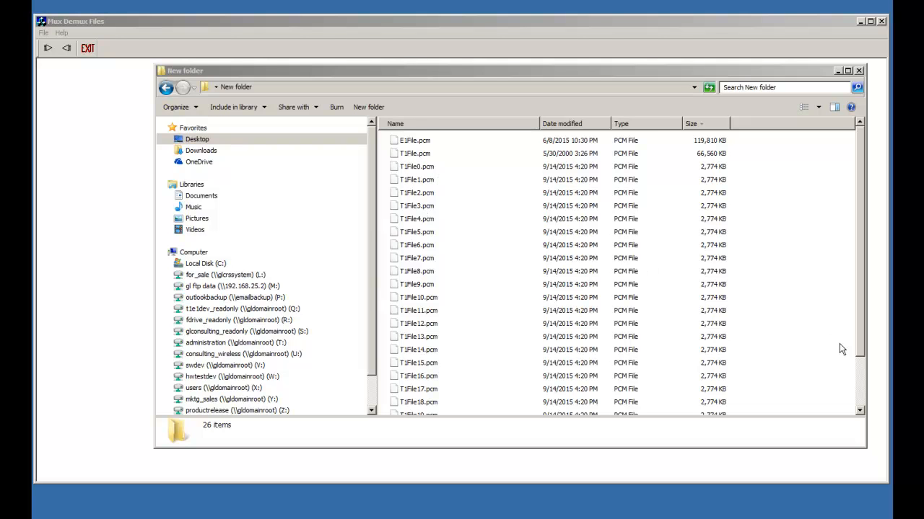
pyautogui.moveTo(860, 343); pyautogui.dragTo(863, 401)
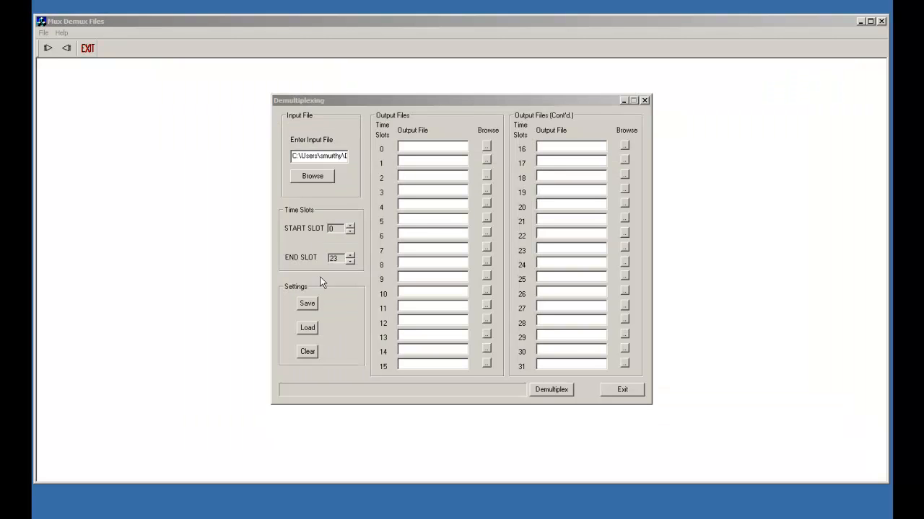
# Save the demultiplexing settings in New folder as testdemux.
pyautogui.click(311, 302)
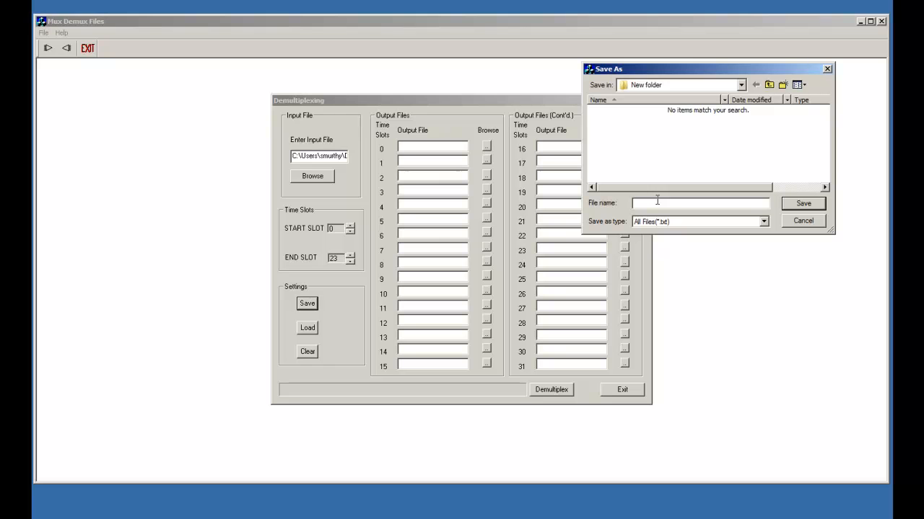
pyautogui.write('d')
pyautogui.press('BackSpace')
pyautogui.write('testdemux')
pyautogui.click(804, 205)
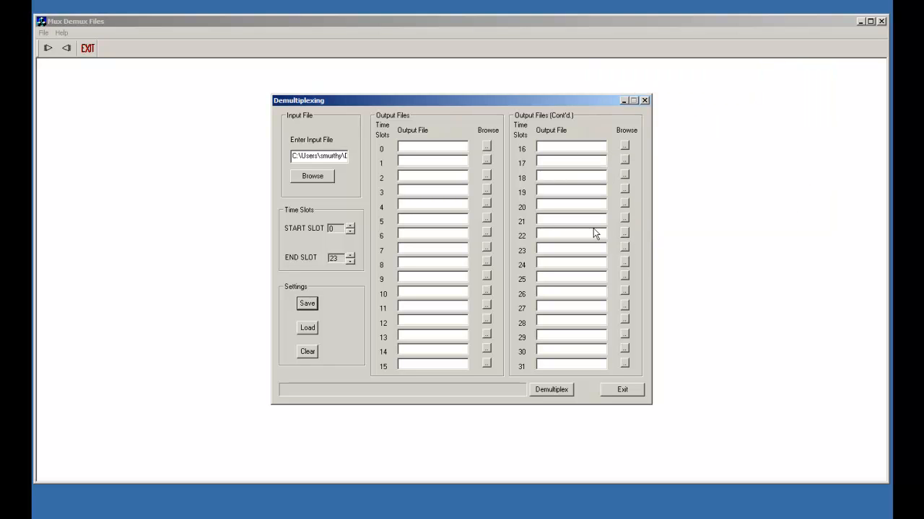
# Load the saved demultiplexing settings from testdemux.txt.
pyautogui.click(308, 329)
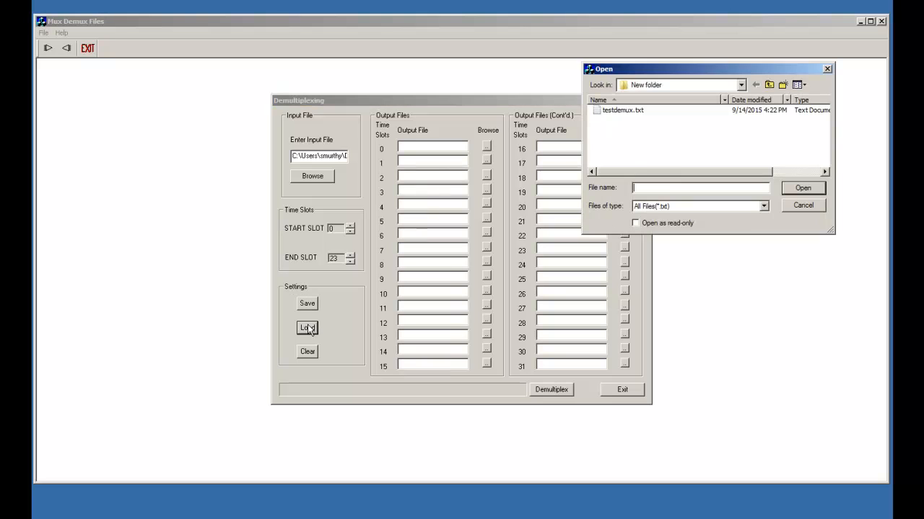
pyautogui.click(626, 110)
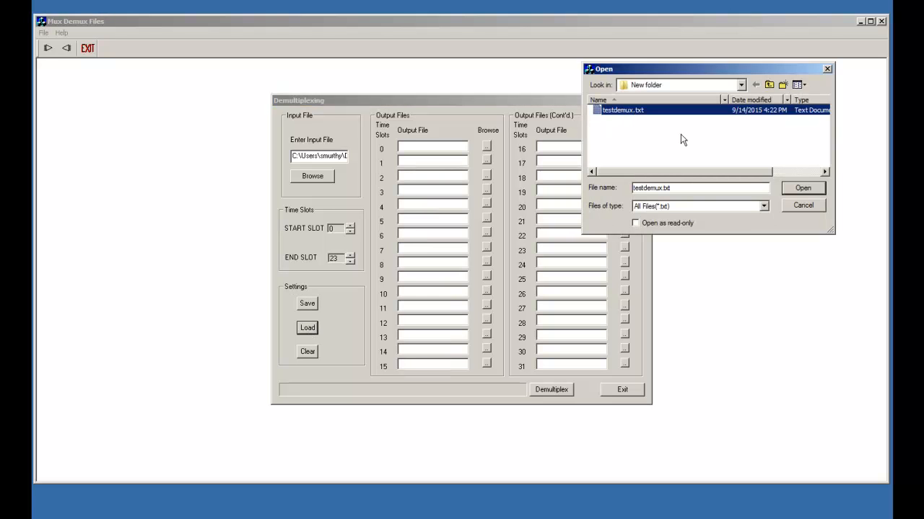
pyautogui.click(802, 189)
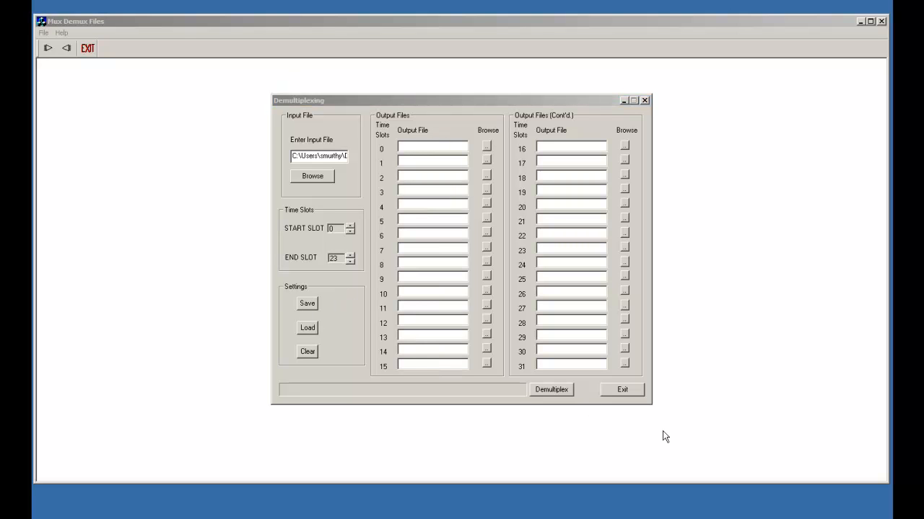
# Exit the Demultiplexing dialog, confirming the exit, and open the Multiplexing dialog.
pyautogui.click(629, 392)
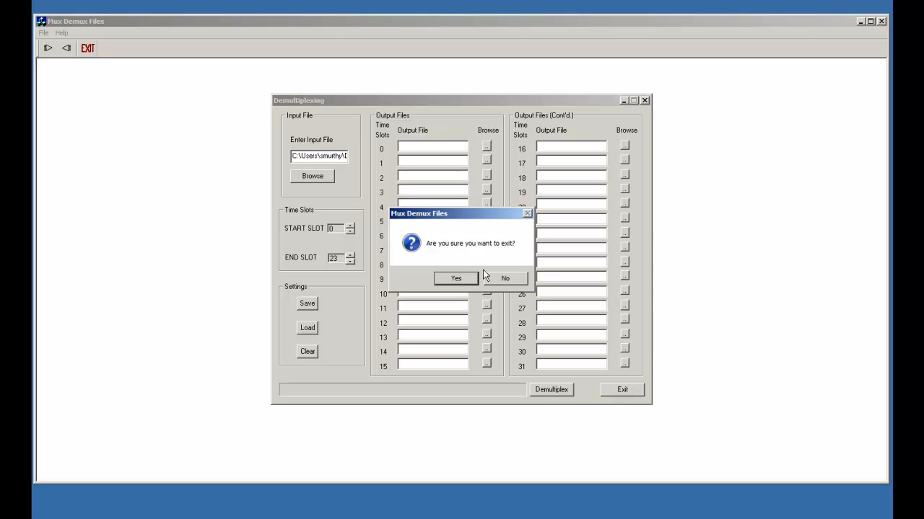
pyautogui.click(464, 280)
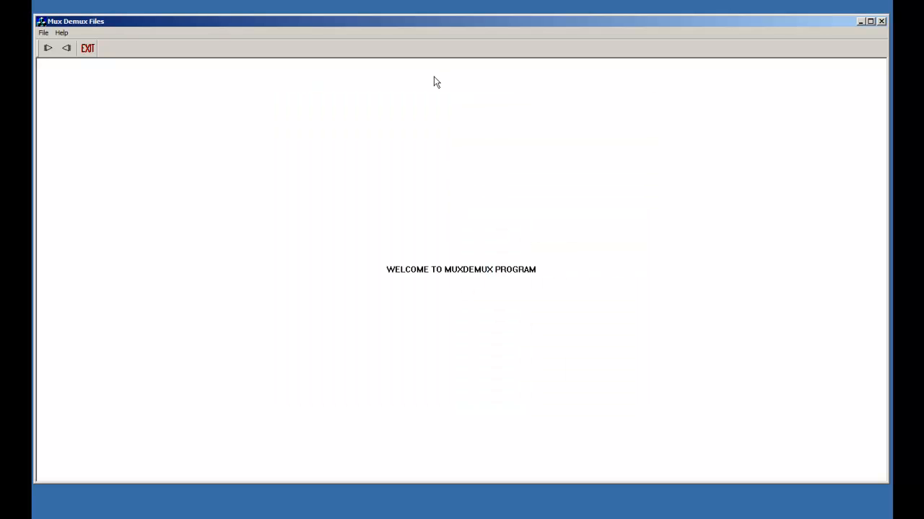
pyautogui.click(47, 49)
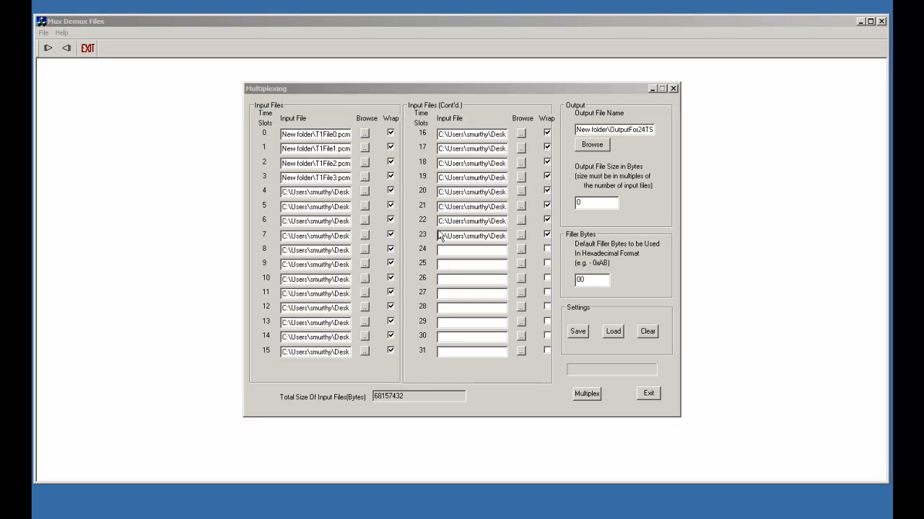
# Examine the end of the input file path assigned to time slot 23 in the Multiplexing dialog.
pyautogui.click(477, 235)
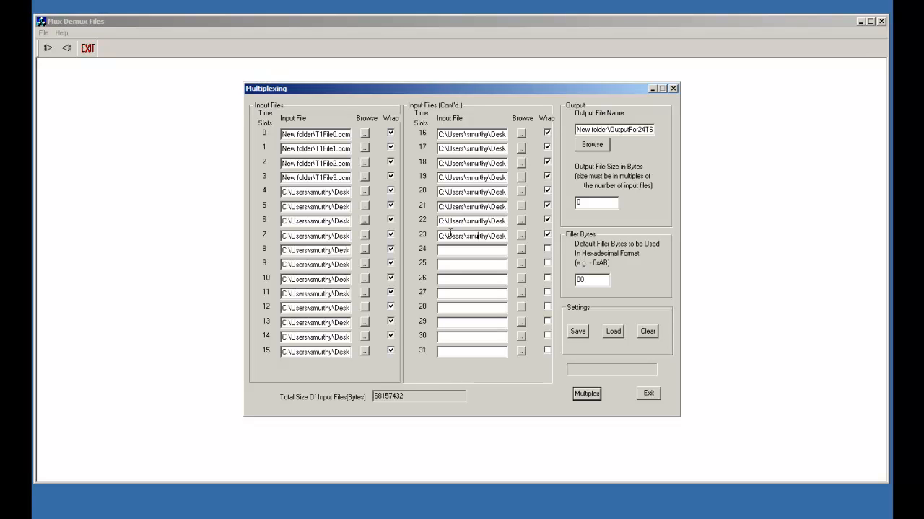
pyautogui.press('Right')
pyautogui.press('Right')
pyautogui.press('Right')
pyautogui.press('Right')
pyautogui.press('Right')
pyautogui.press('Right')
pyautogui.press('Right')
pyautogui.press('Right')
pyautogui.press('Right')
pyautogui.press('Right')
pyautogui.press('Right')
pyautogui.press('Right')
pyautogui.press('Right')
pyautogui.press('Right')
pyautogui.press('Right')
pyautogui.press('Right')
pyautogui.press('Right')
pyautogui.press('Right')
pyautogui.press('Right')
pyautogui.press('Right')
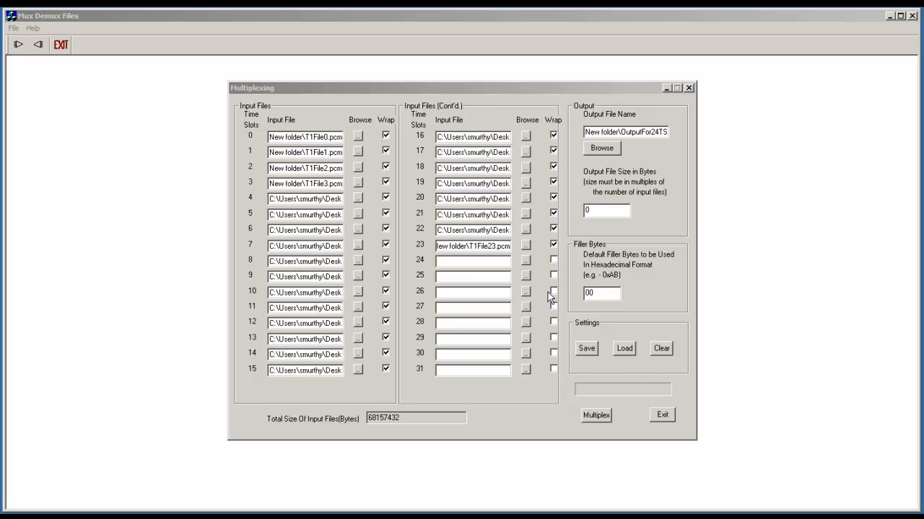
# Open the dialog for saving the multiplexing settings, dismiss it without saving, and load the settings from testmux.txt in New folder.
pyautogui.click(587, 349)
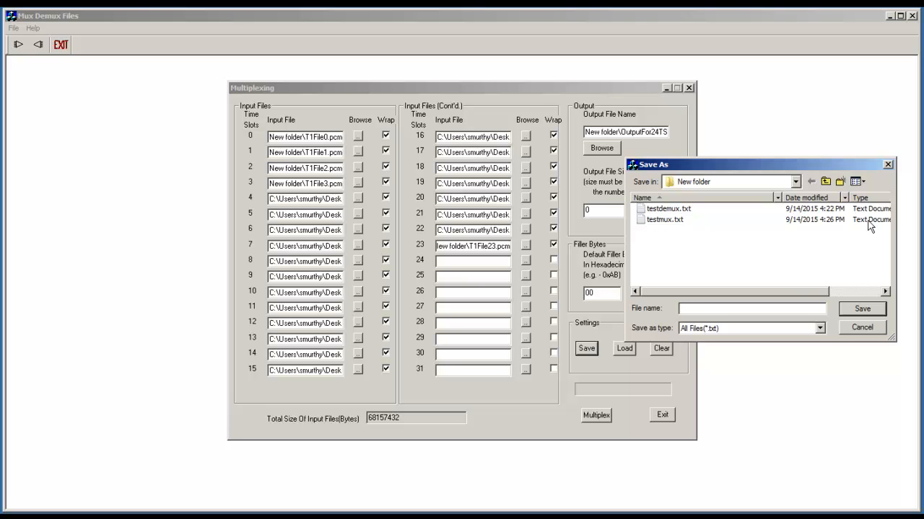
pyautogui.click(888, 165)
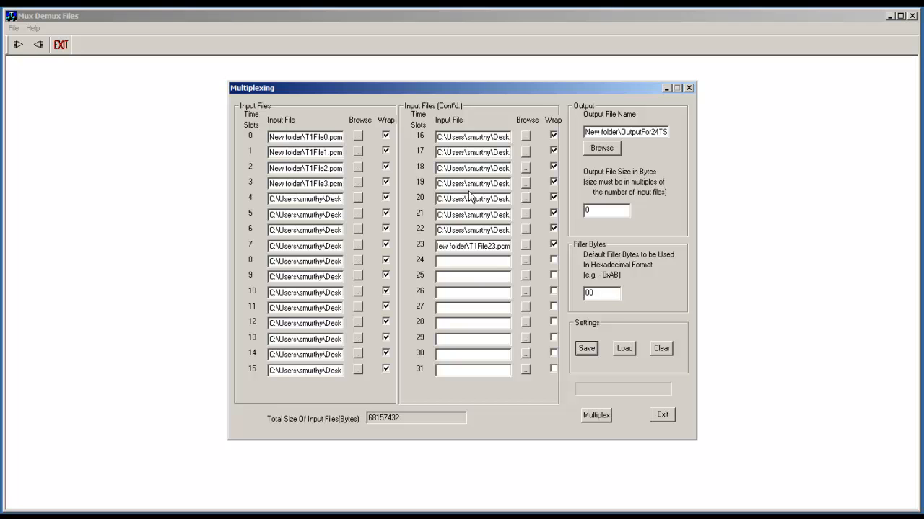
pyautogui.click(625, 349)
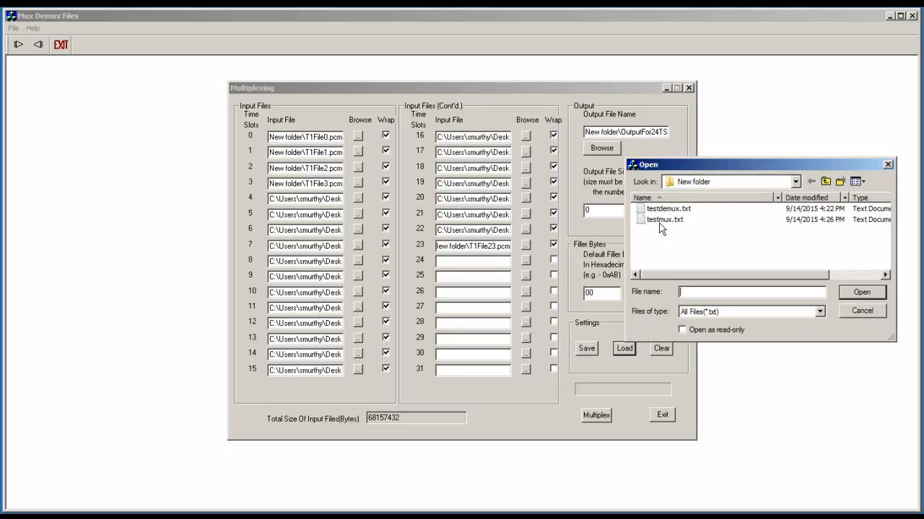
pyautogui.click(659, 220)
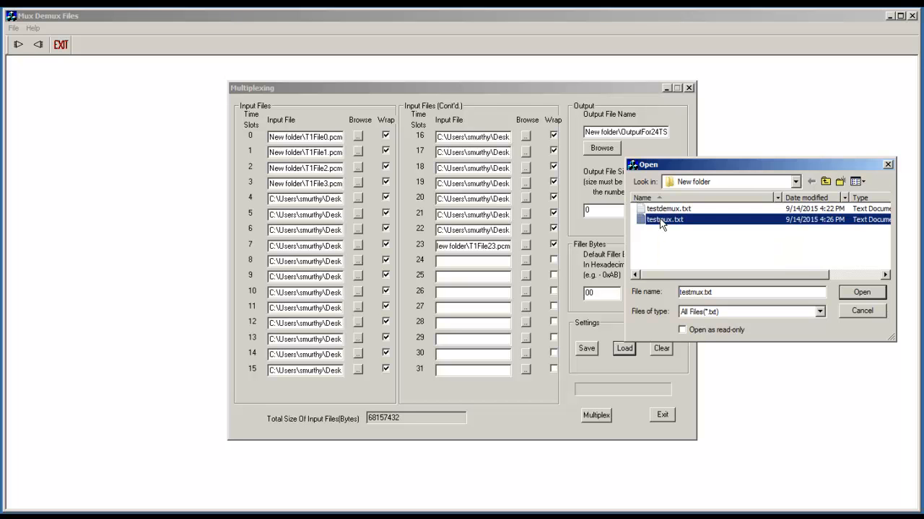
pyautogui.click(859, 293)
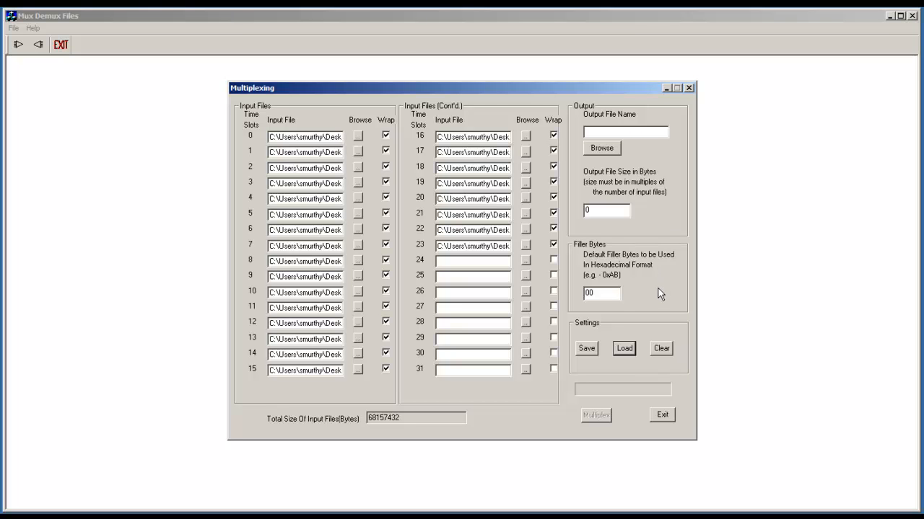
# Multiplex the 24 time slot files into the specified output file, accepting the default output file size, and close the New folder window.
pyautogui.click(603, 133)
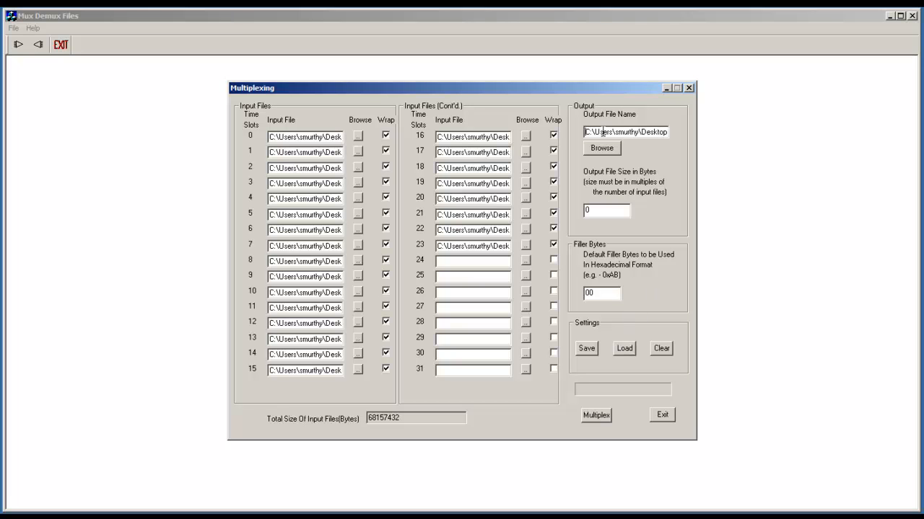
pyautogui.click(593, 416)
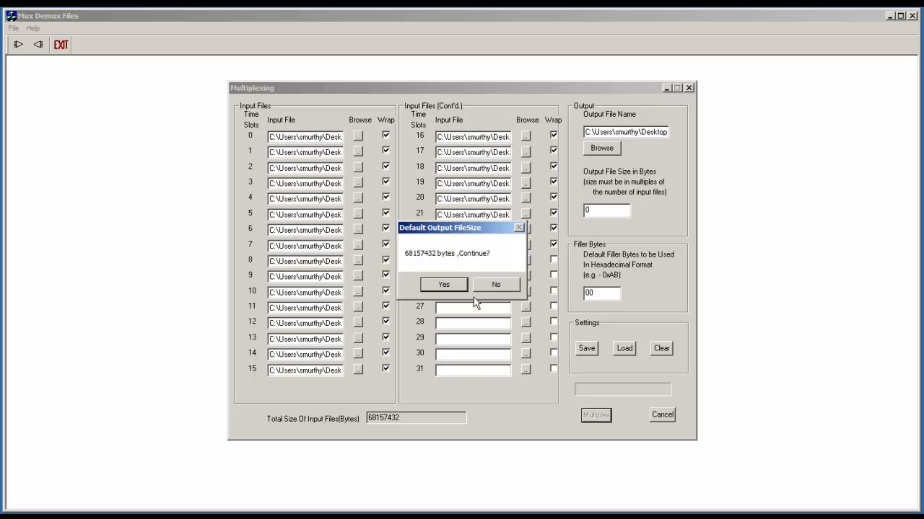
pyautogui.click(445, 284)
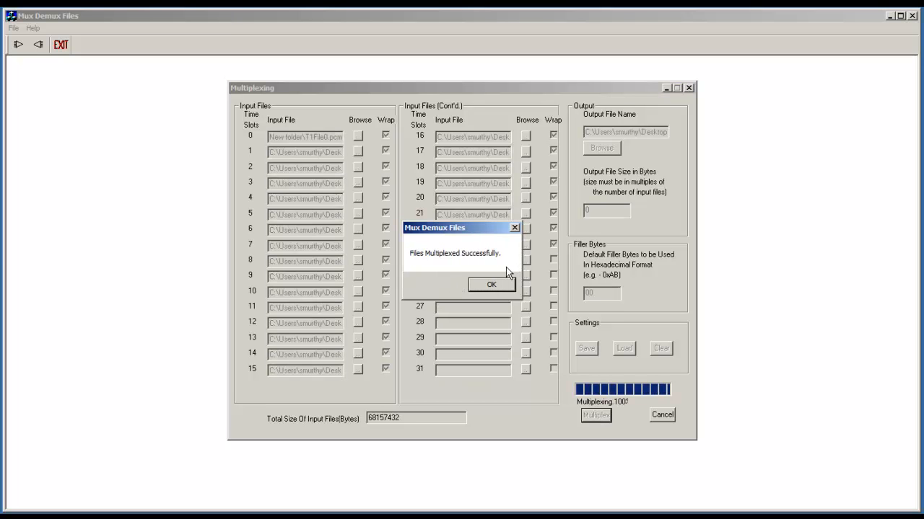
pyautogui.click(493, 286)
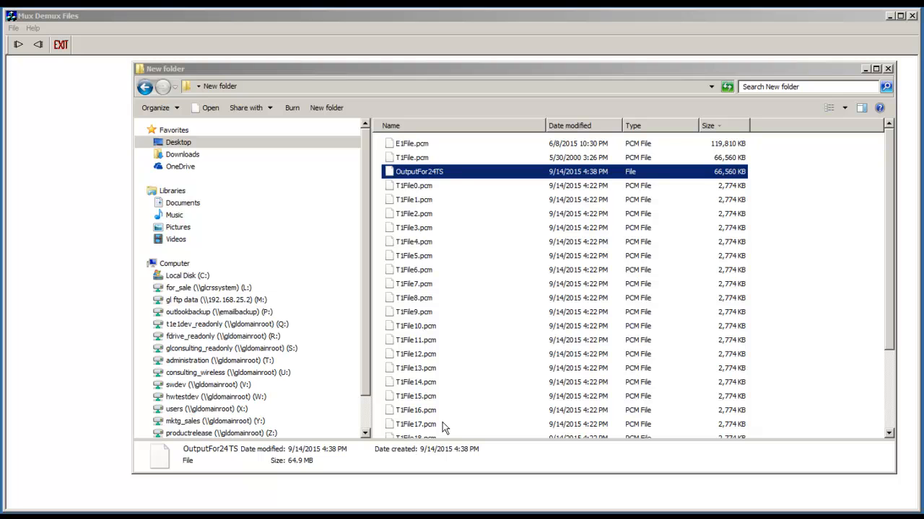
pyautogui.click(887, 69)
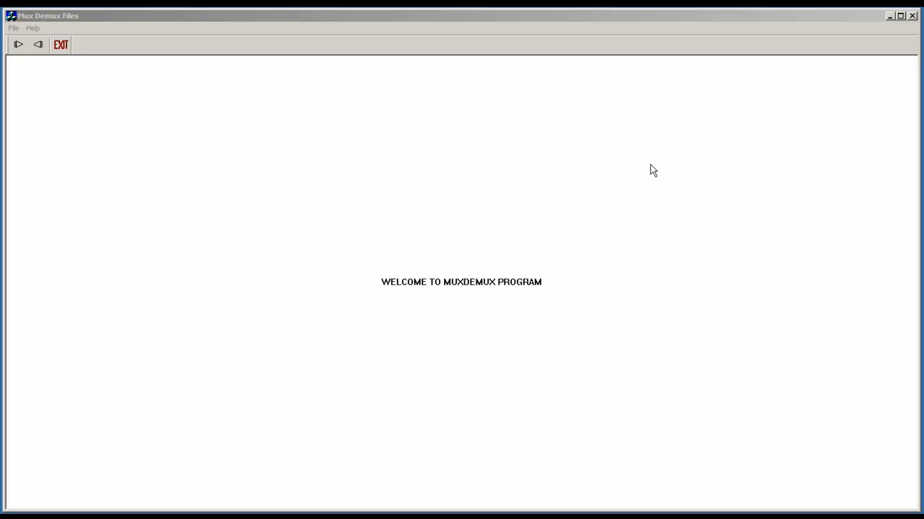